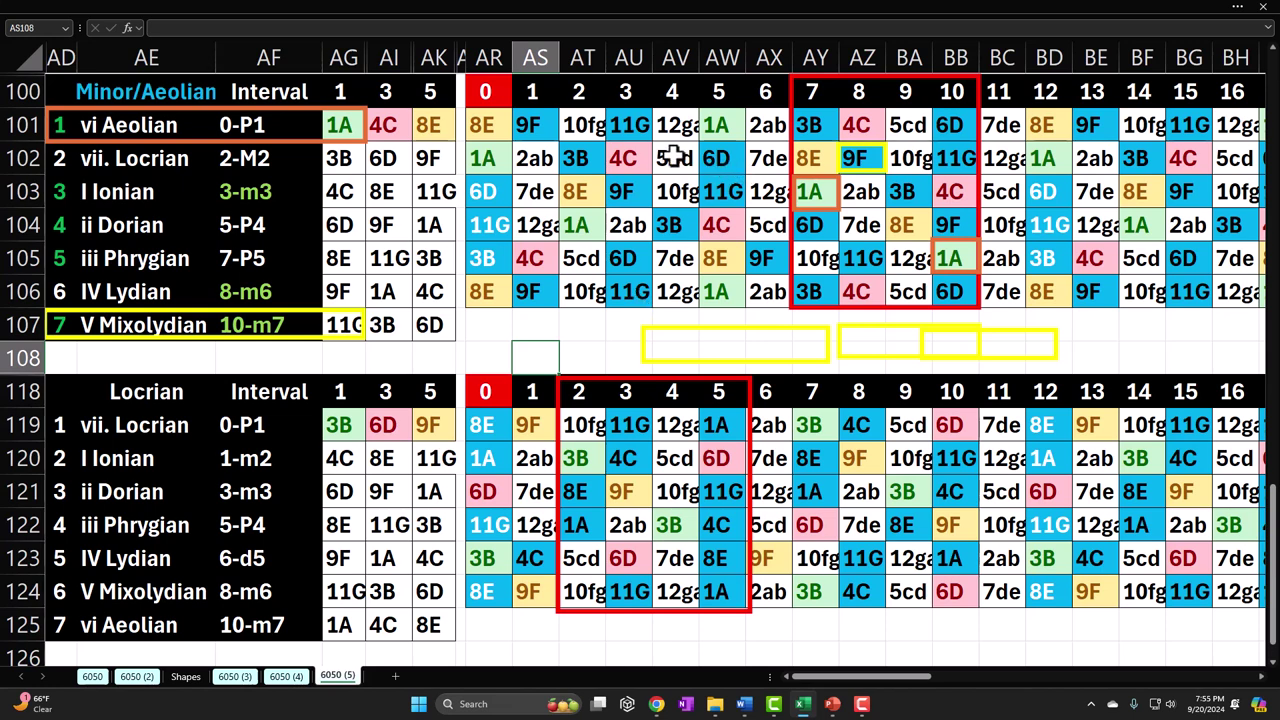
- Examine the Minor/Aeolian heading, the vi Aeolian row and the fretboard note grid from the open strings up to fret 13
left_click(147, 93)
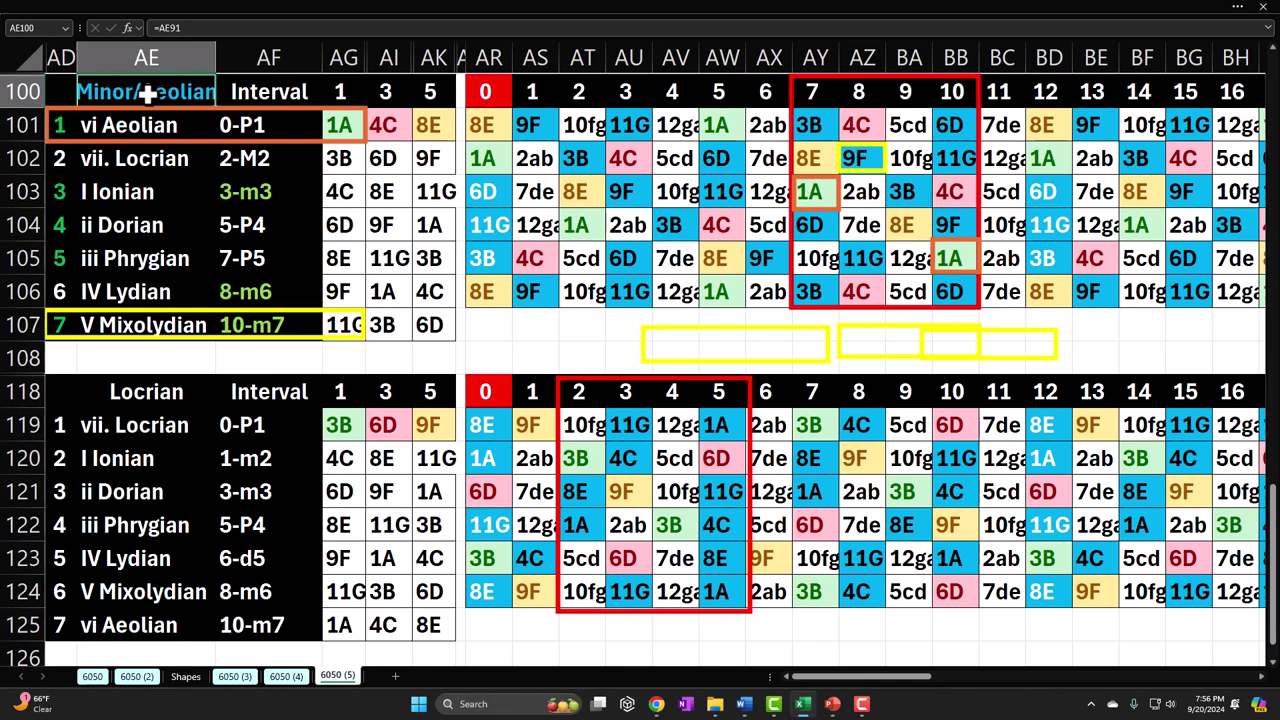
left_click(147, 122)
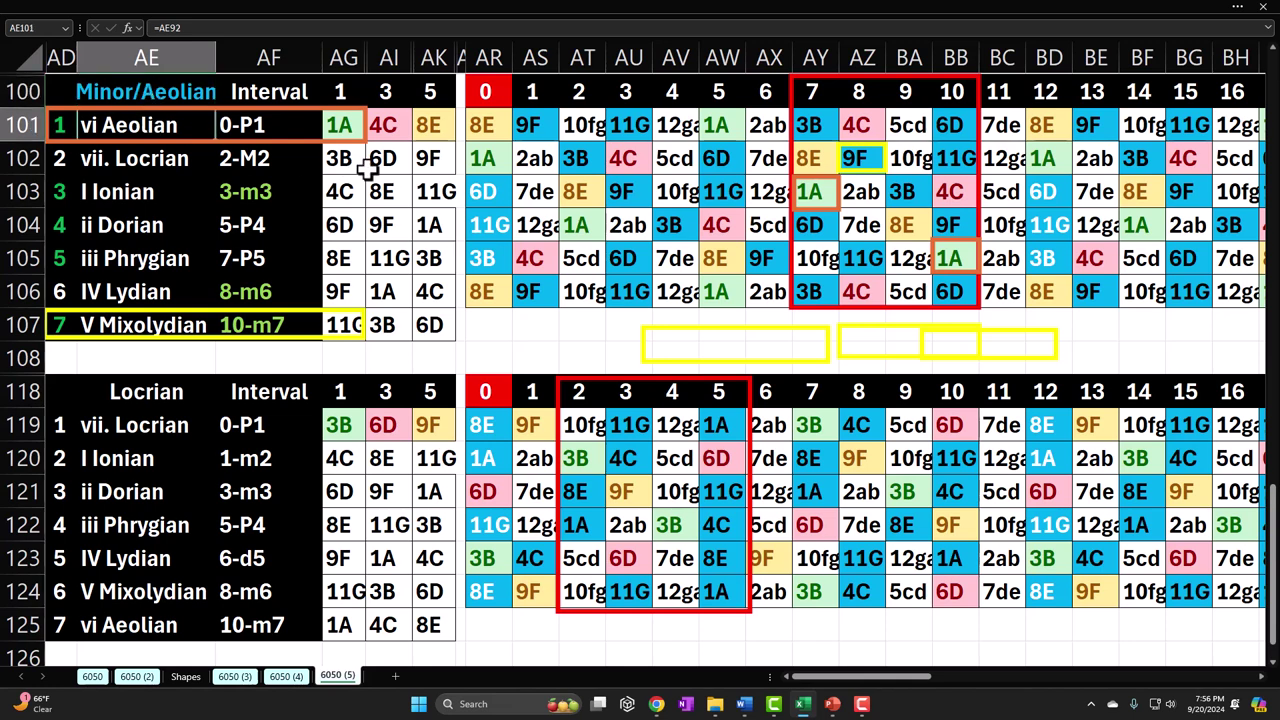
left_click_drag(483, 125, 614, 191)
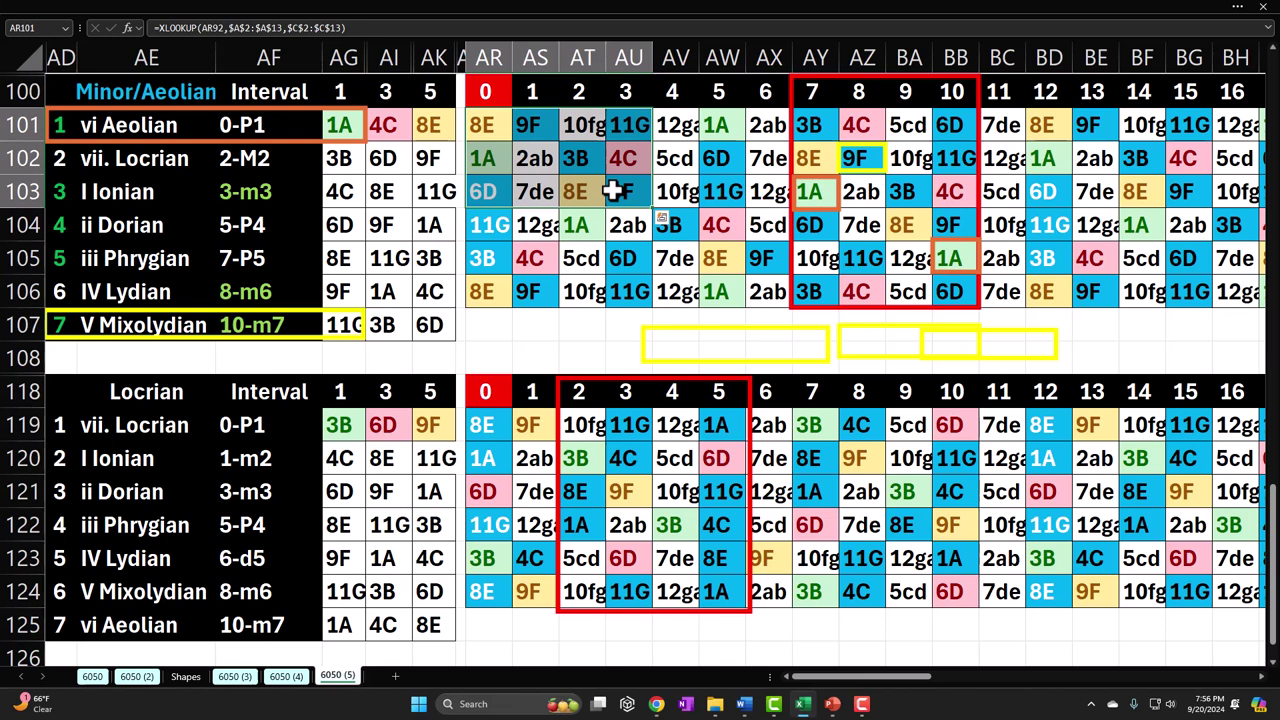
left_click_drag(482, 125, 705, 310)
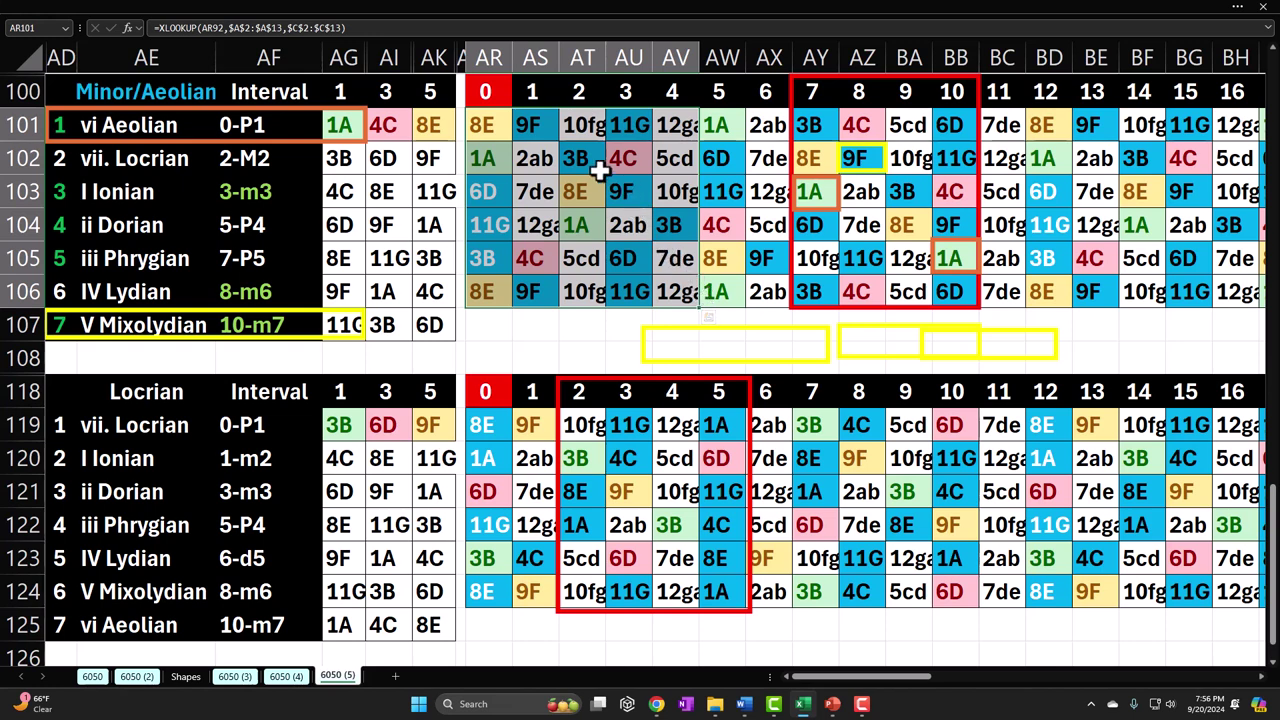
left_click(482, 125)
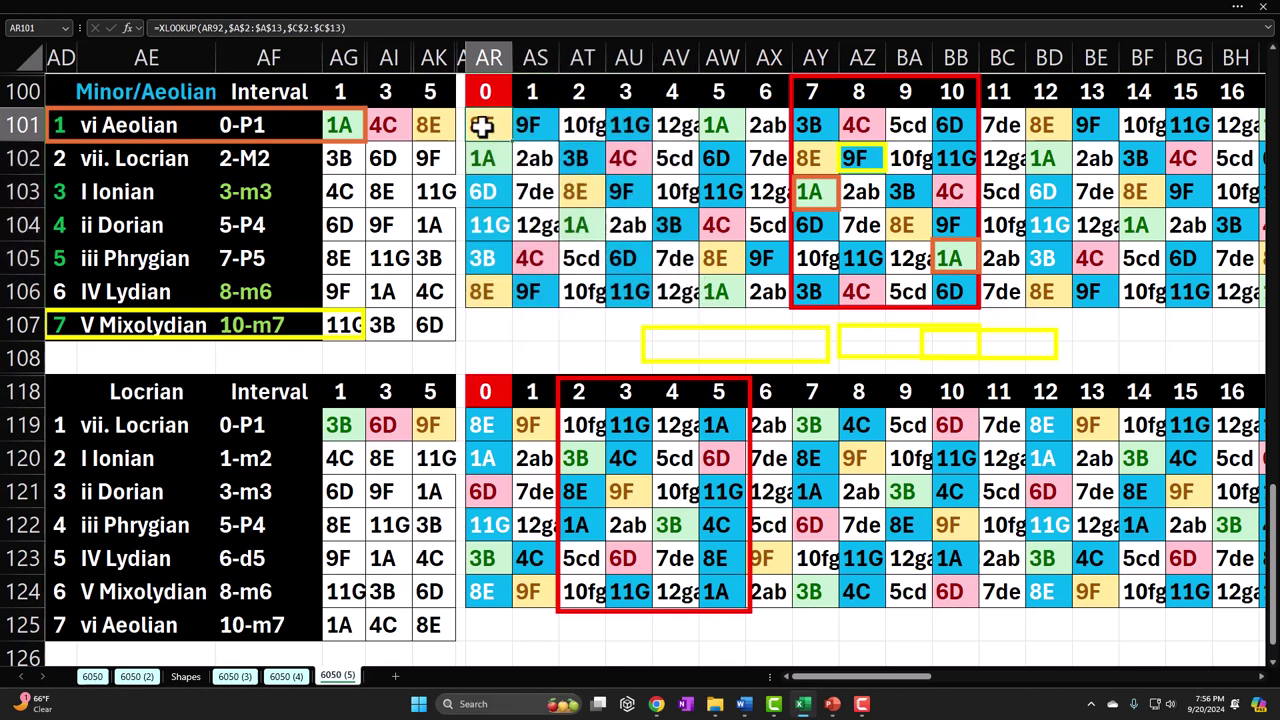
left_click(486, 291)
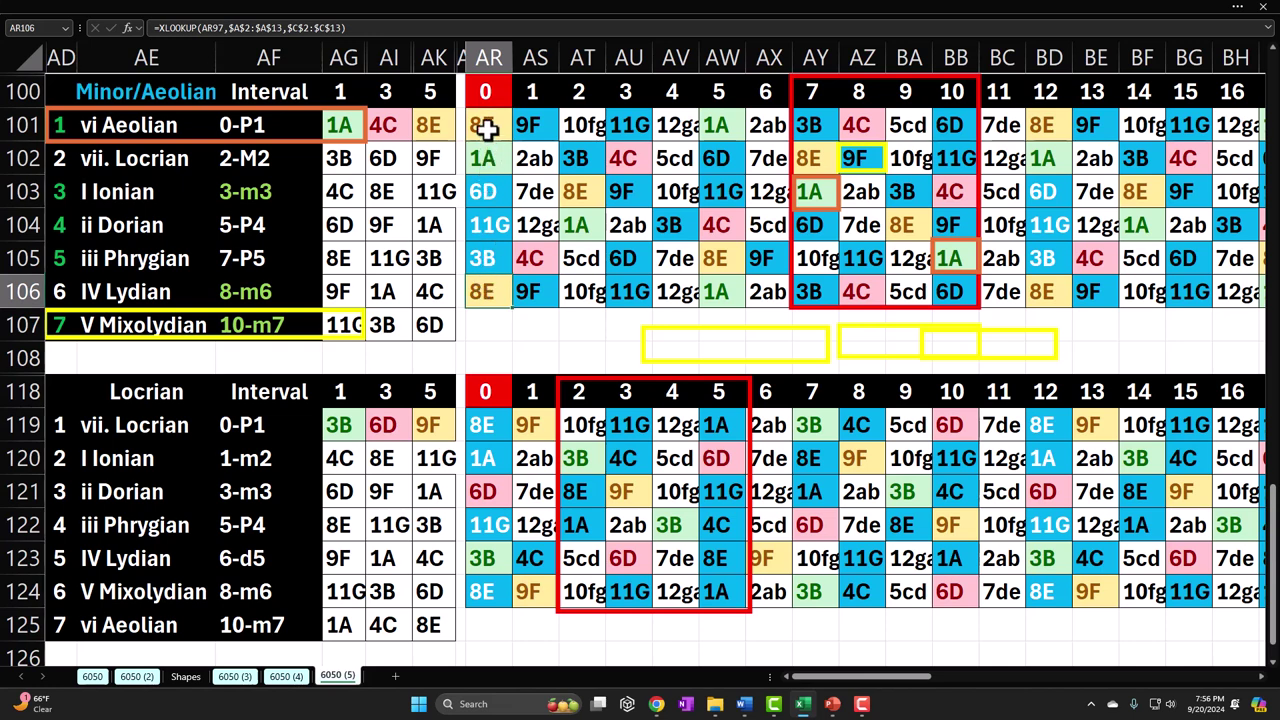
left_click_drag(485, 127, 1110, 256)
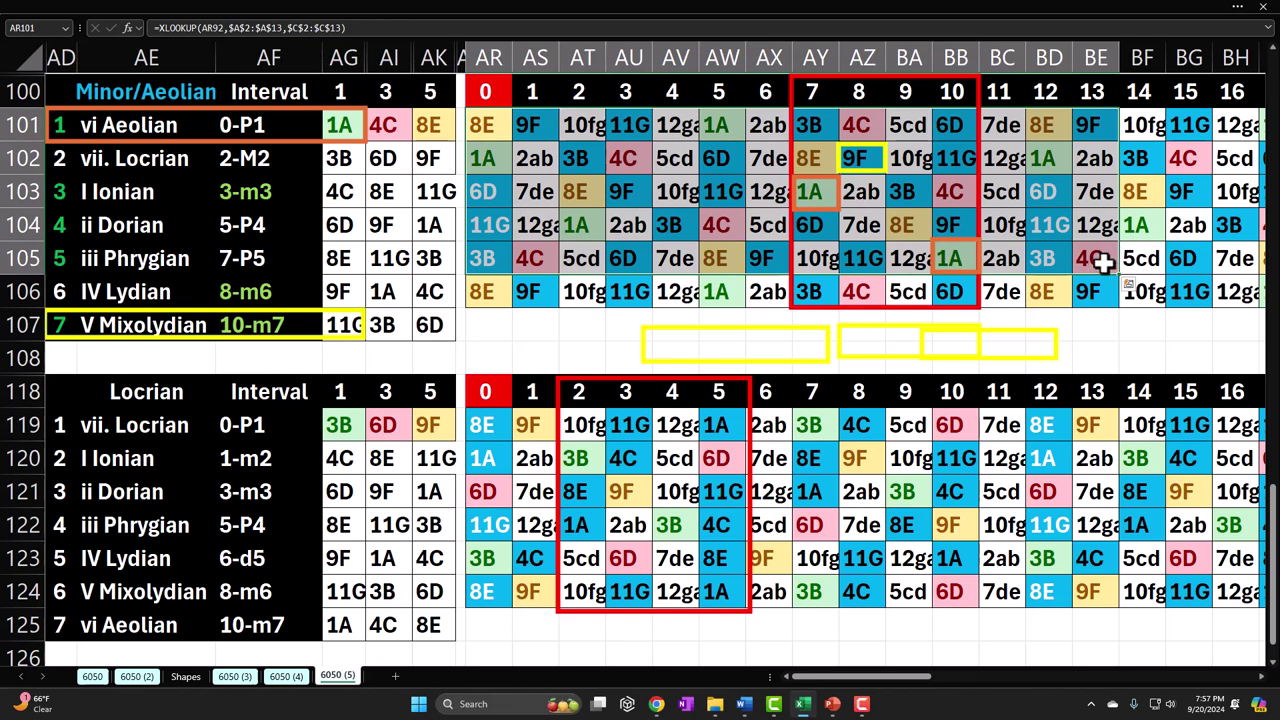
left_click(628, 322)
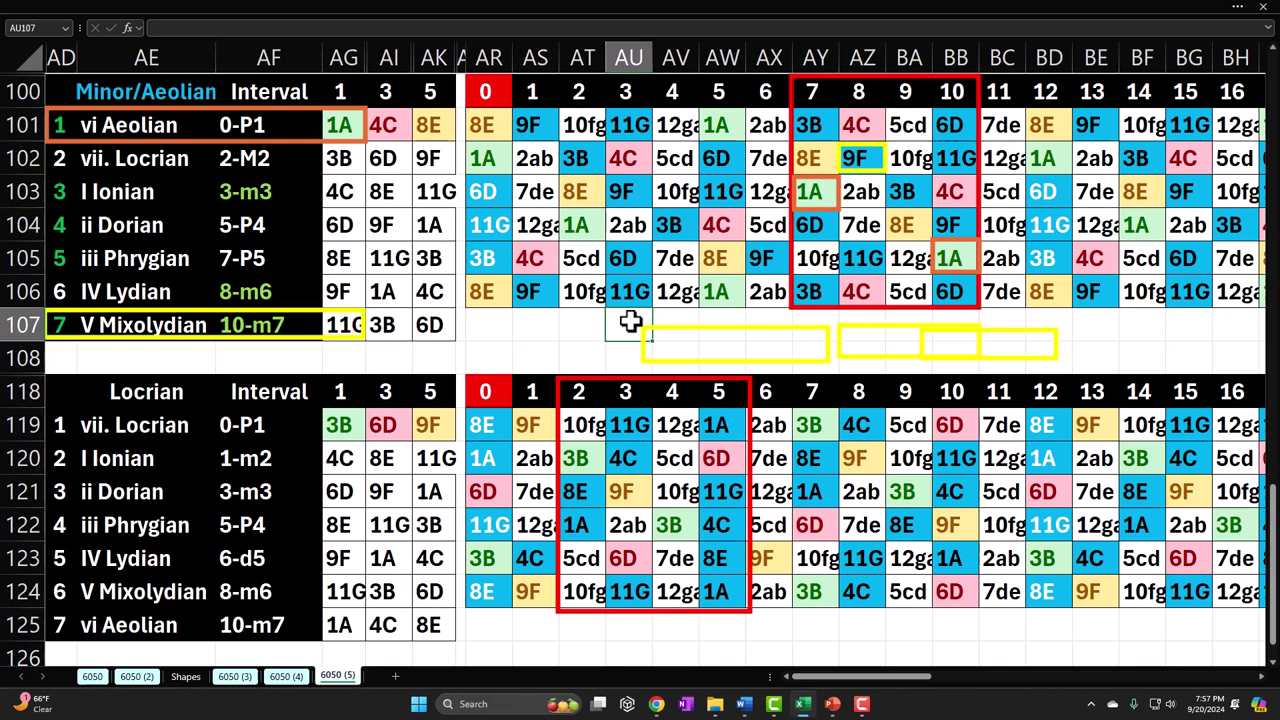
- Review the vi Aeolian and I Ionian rows under the Minor/Aeolian heading, along with the degree numbers in AD101:AD107
left_click(182, 125)
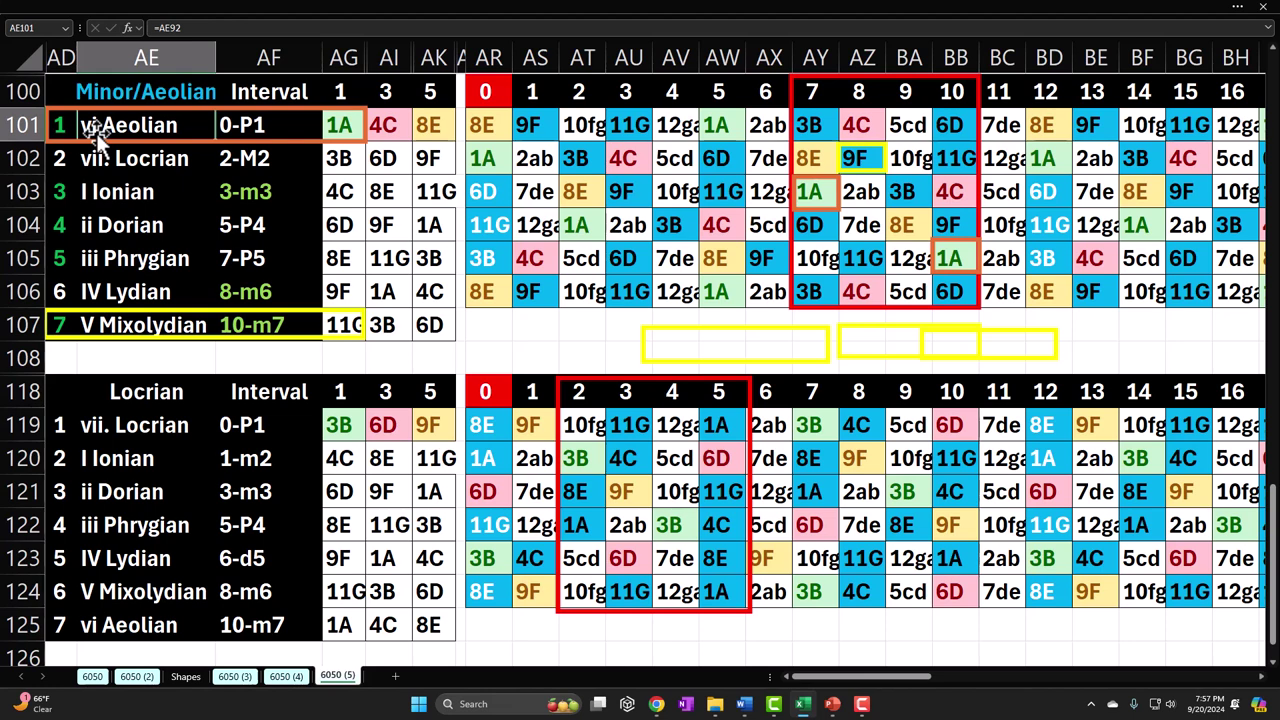
left_click(131, 198)
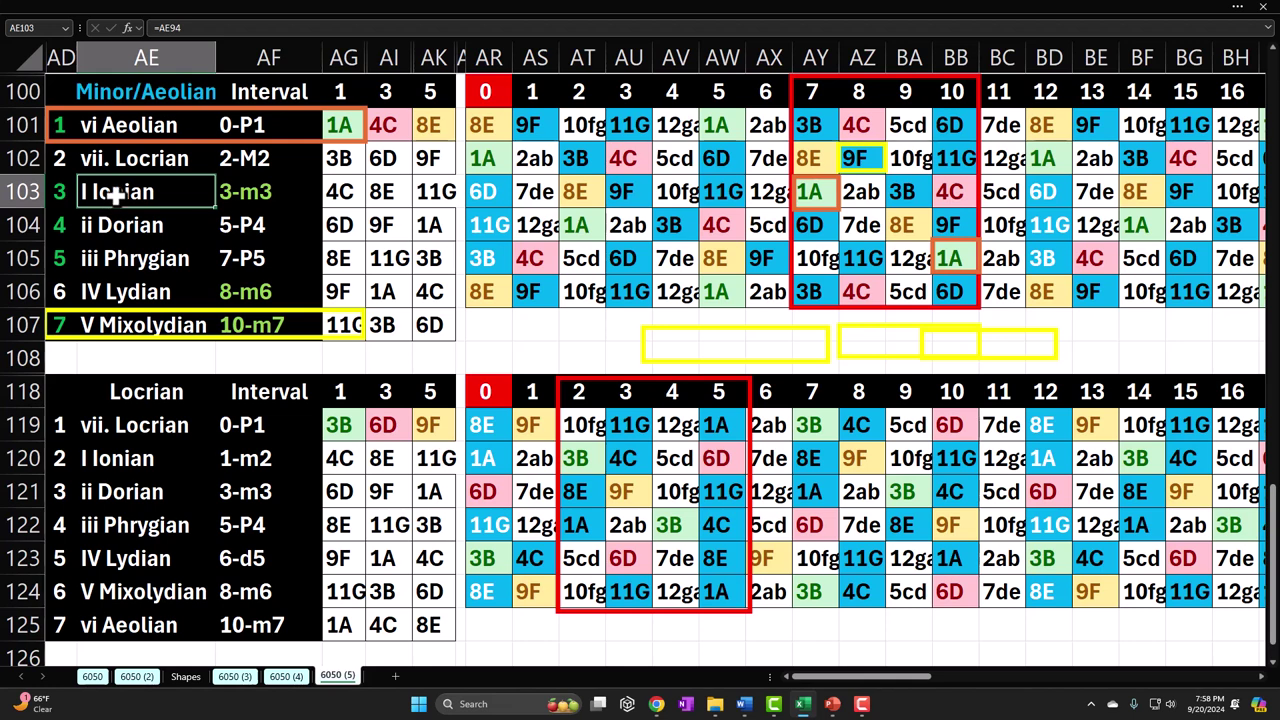
left_click(124, 125)
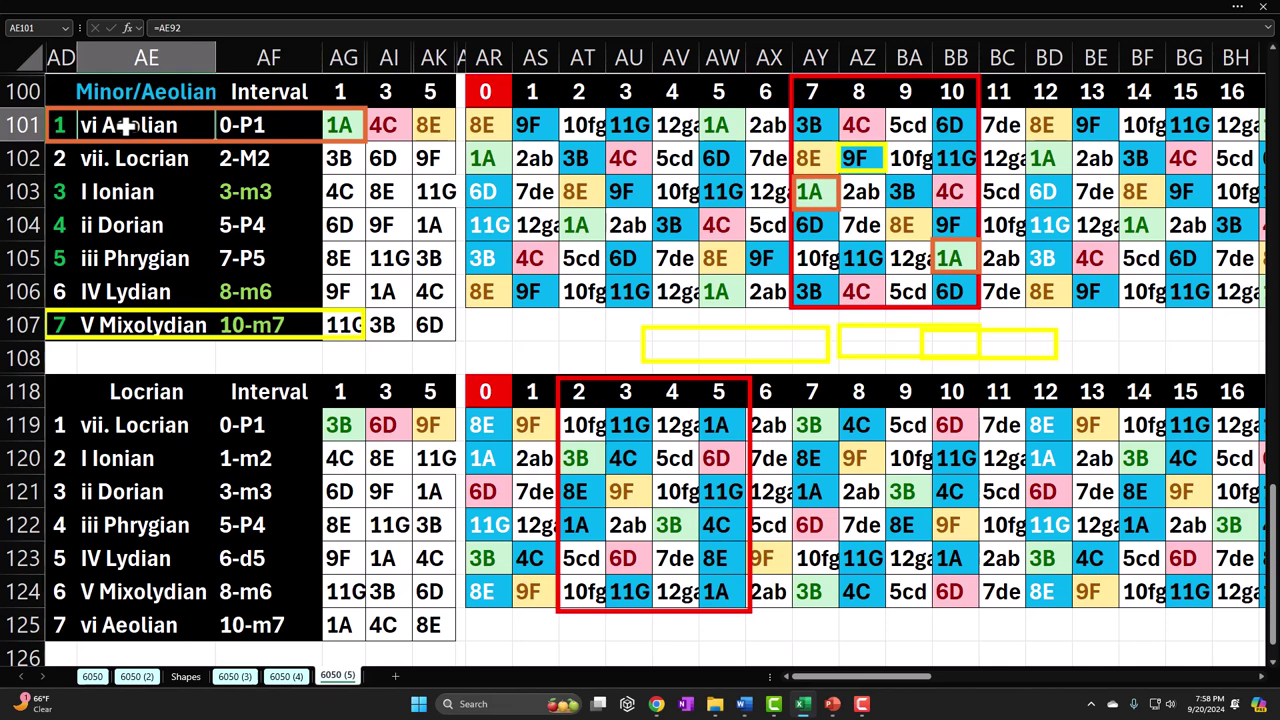
left_click(139, 87)
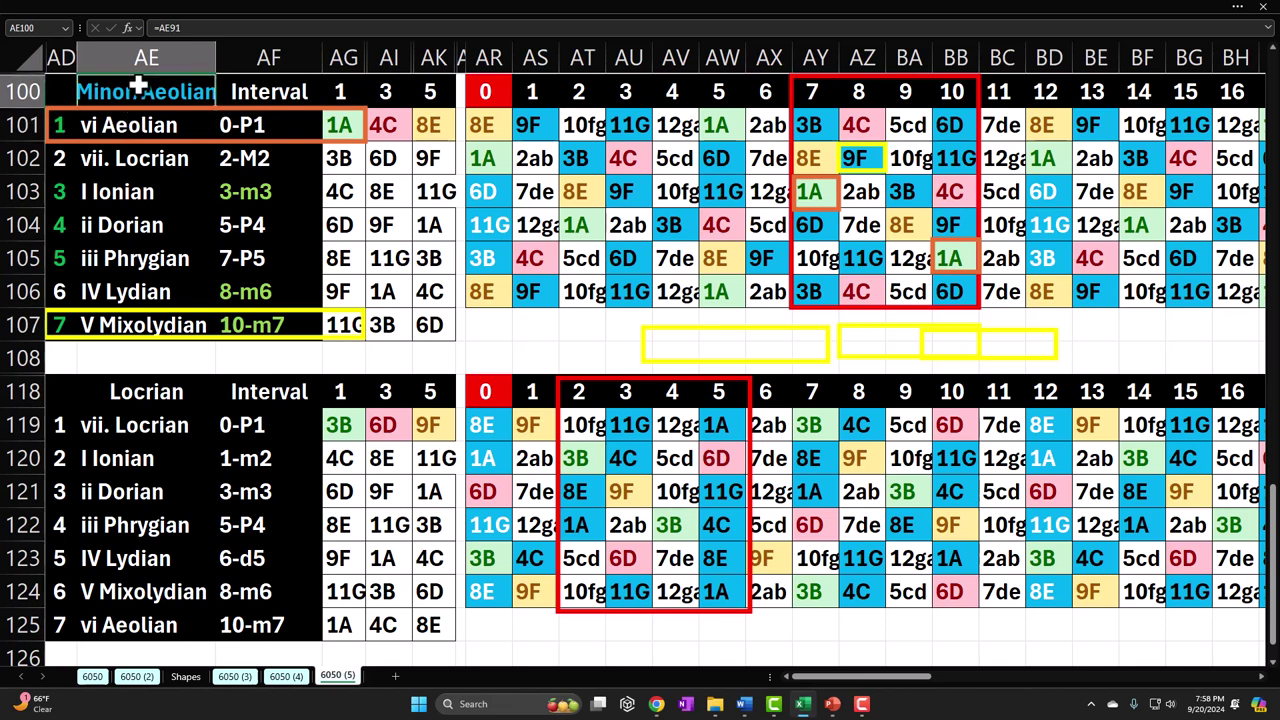
left_click_drag(59, 125, 68, 318)
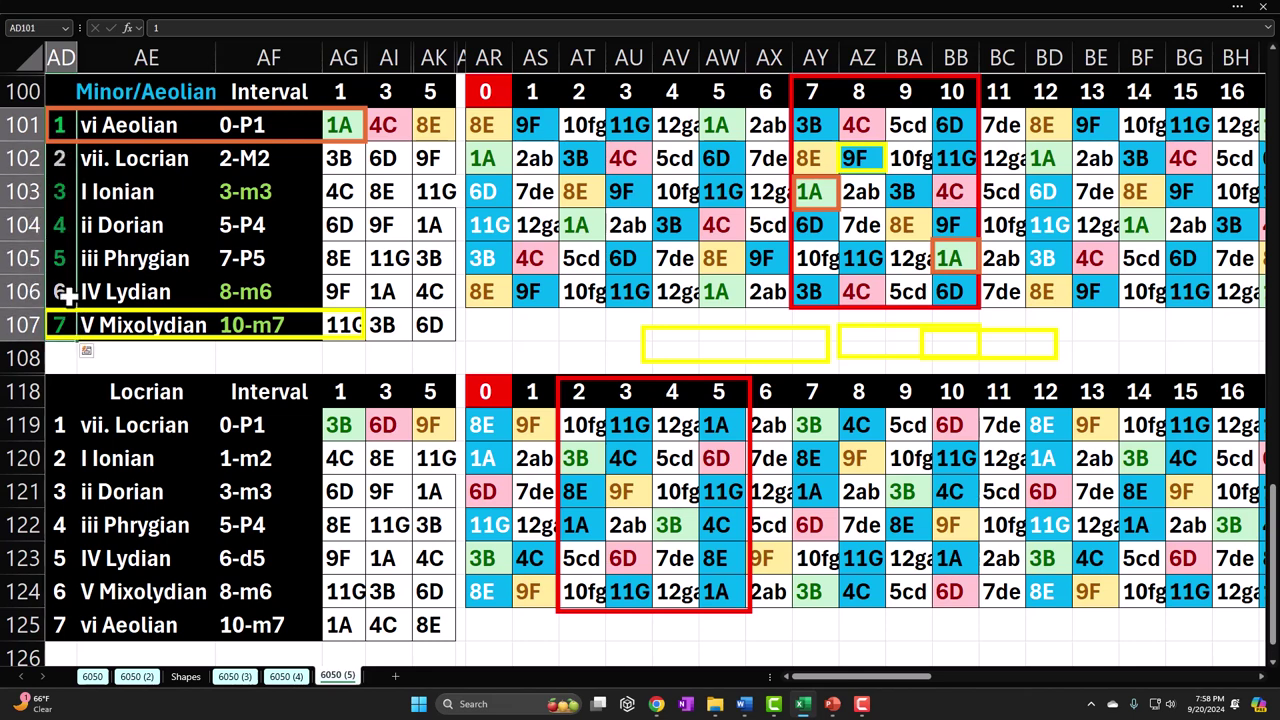
left_click(138, 124)
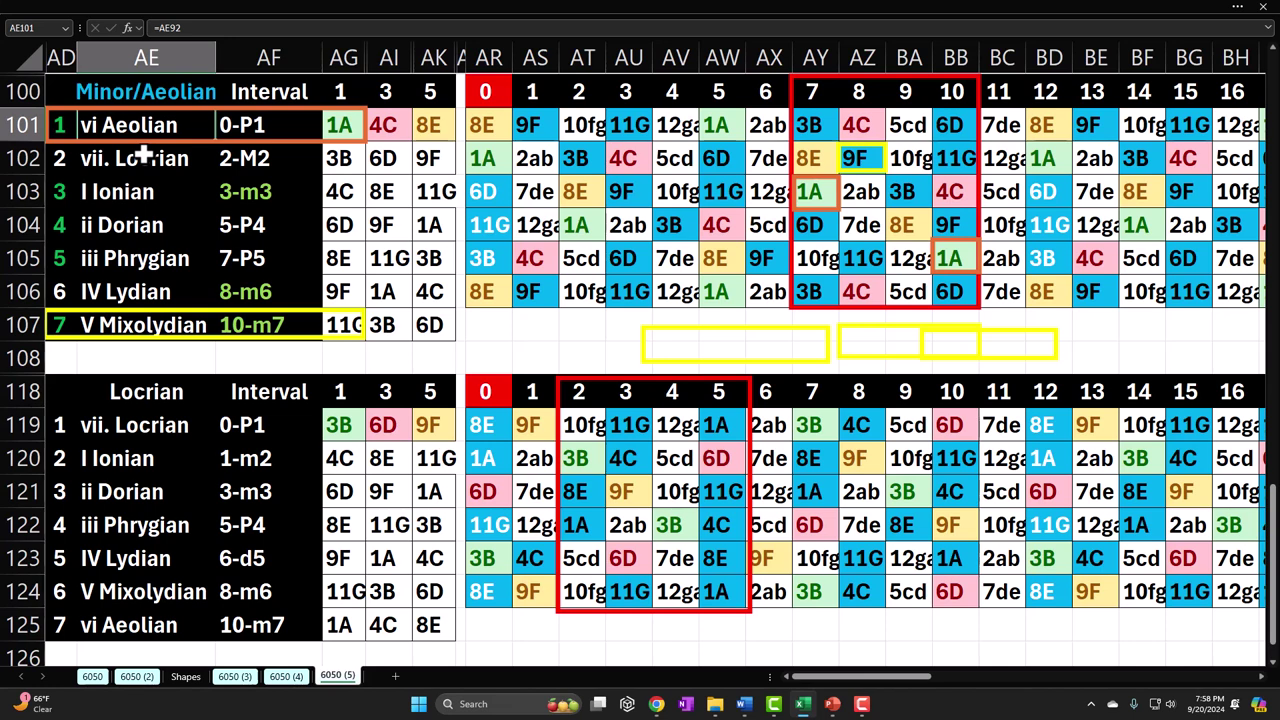
- Examine the red-boxed fret 7 to 10 position in AY101:BB106, going through the strings two rows at a time
left_click(791, 118)
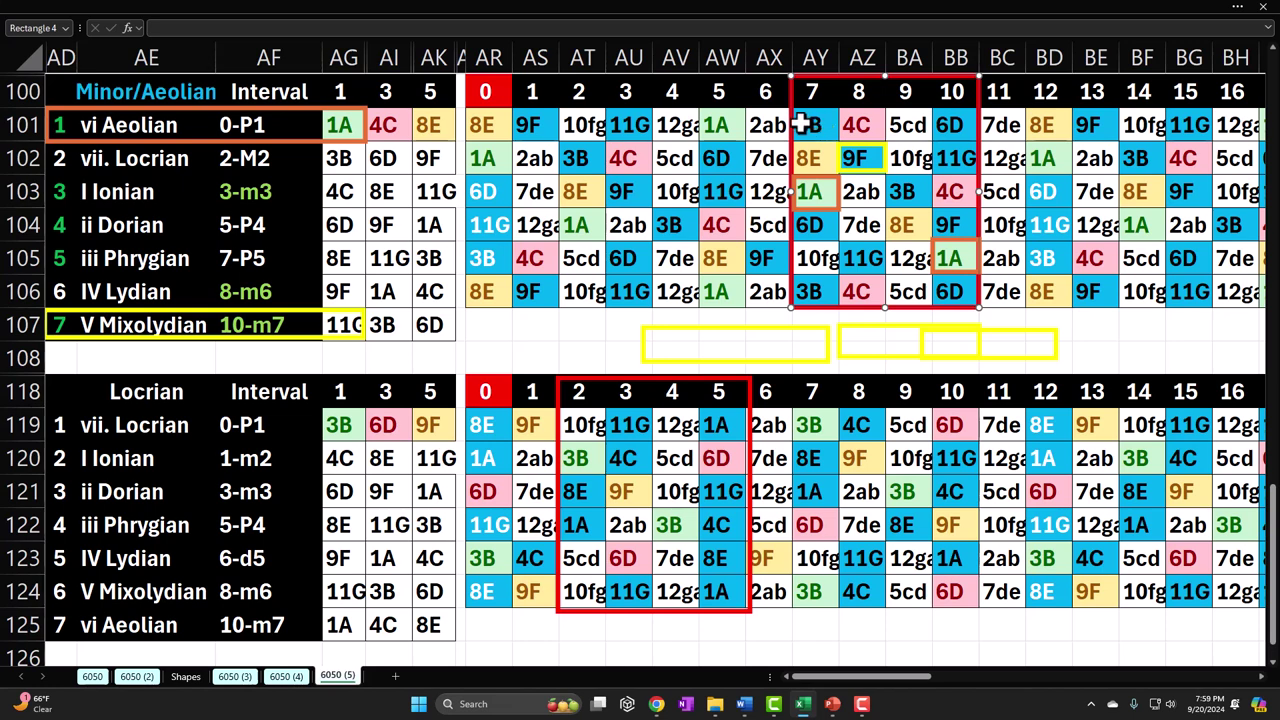
left_click_drag(818, 124, 940, 150)
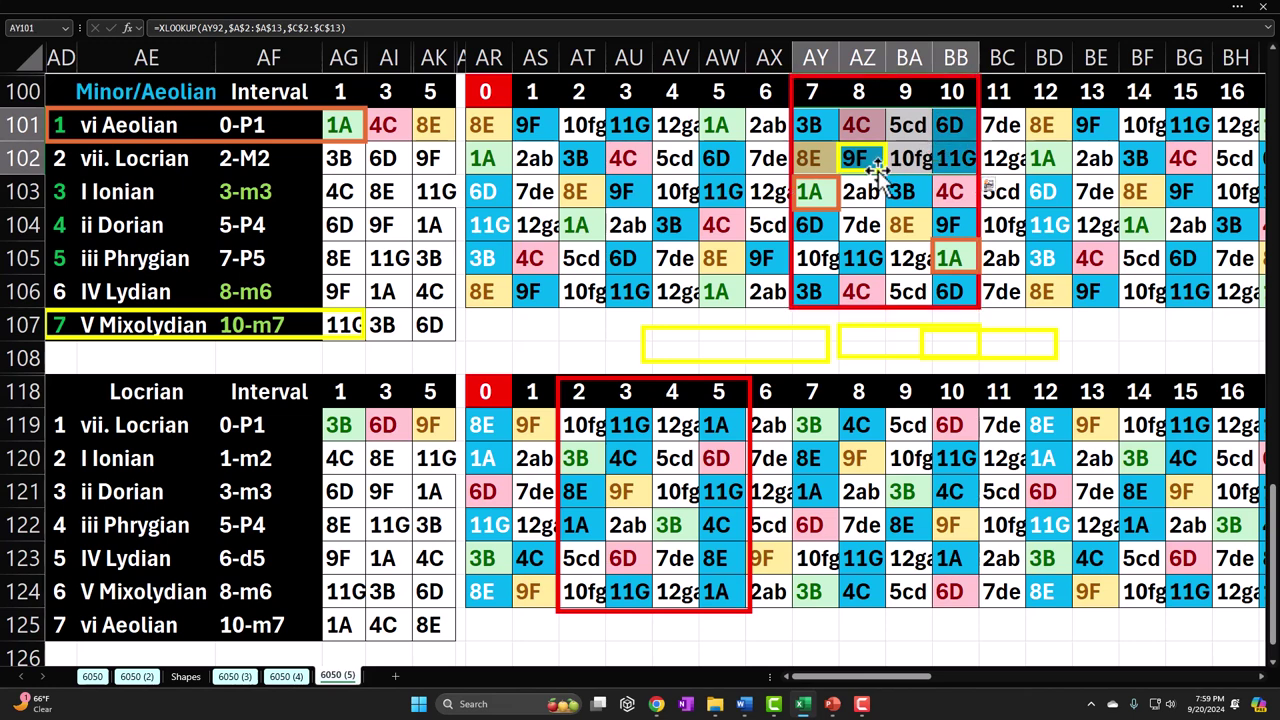
left_click_drag(815, 225, 945, 228)
left_click_drag(810, 125, 965, 283)
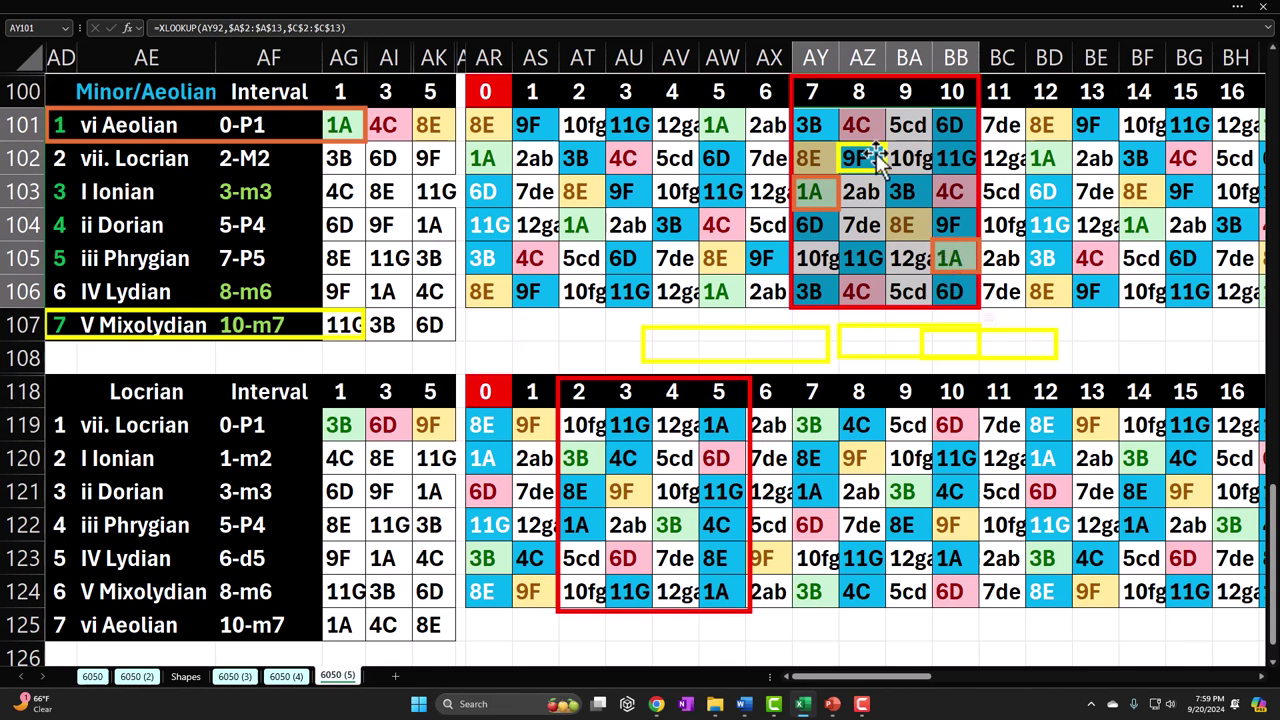
left_click_drag(825, 122, 950, 152)
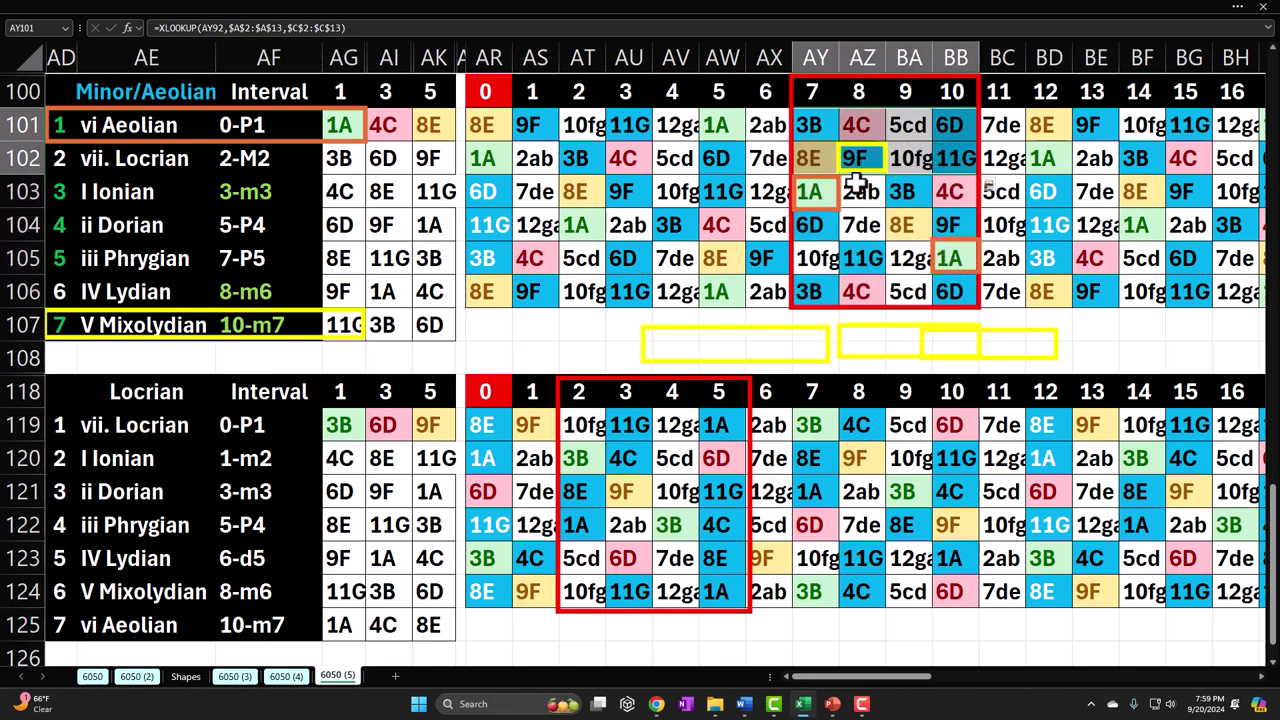
left_click_drag(811, 194, 951, 226)
left_click_drag(812, 258, 950, 285)
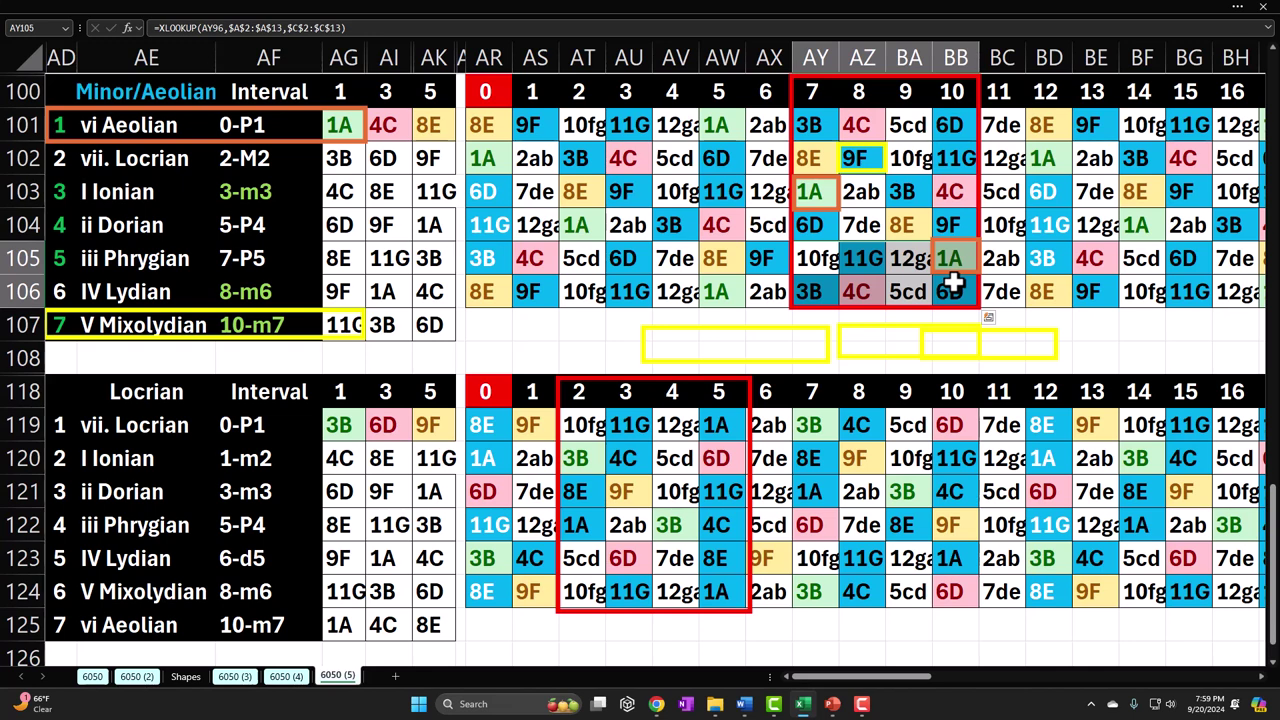
- Compare the vi Aeolian and I Ionian modes using the degree numbers in AD101:AD107 and the intervals in AF101:AF107
left_click(175, 125)
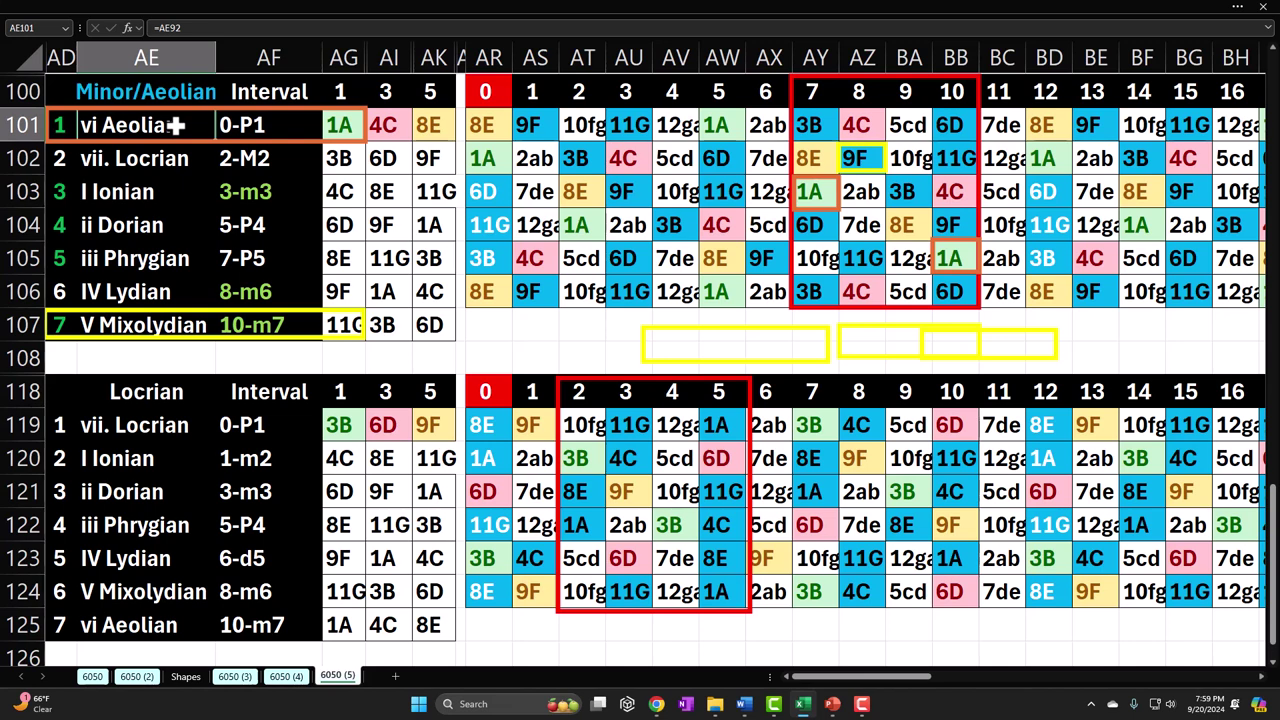
left_click(140, 190)
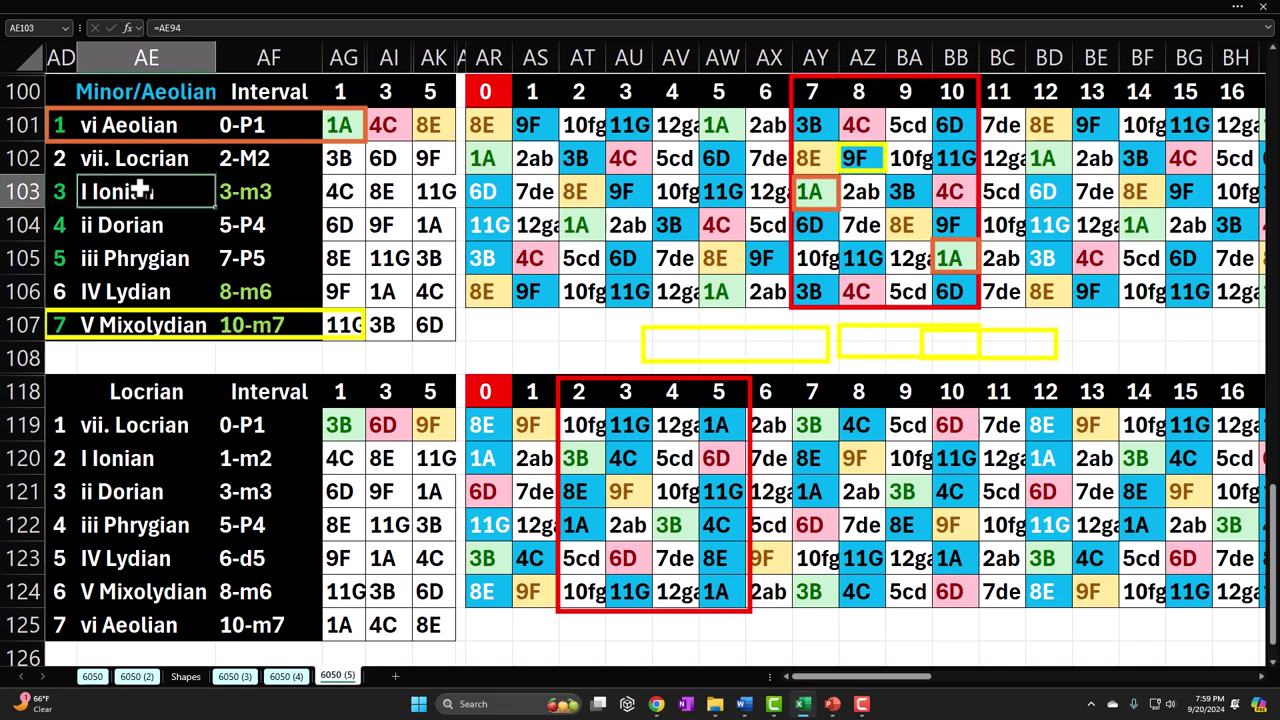
left_click_drag(62, 126, 62, 325)
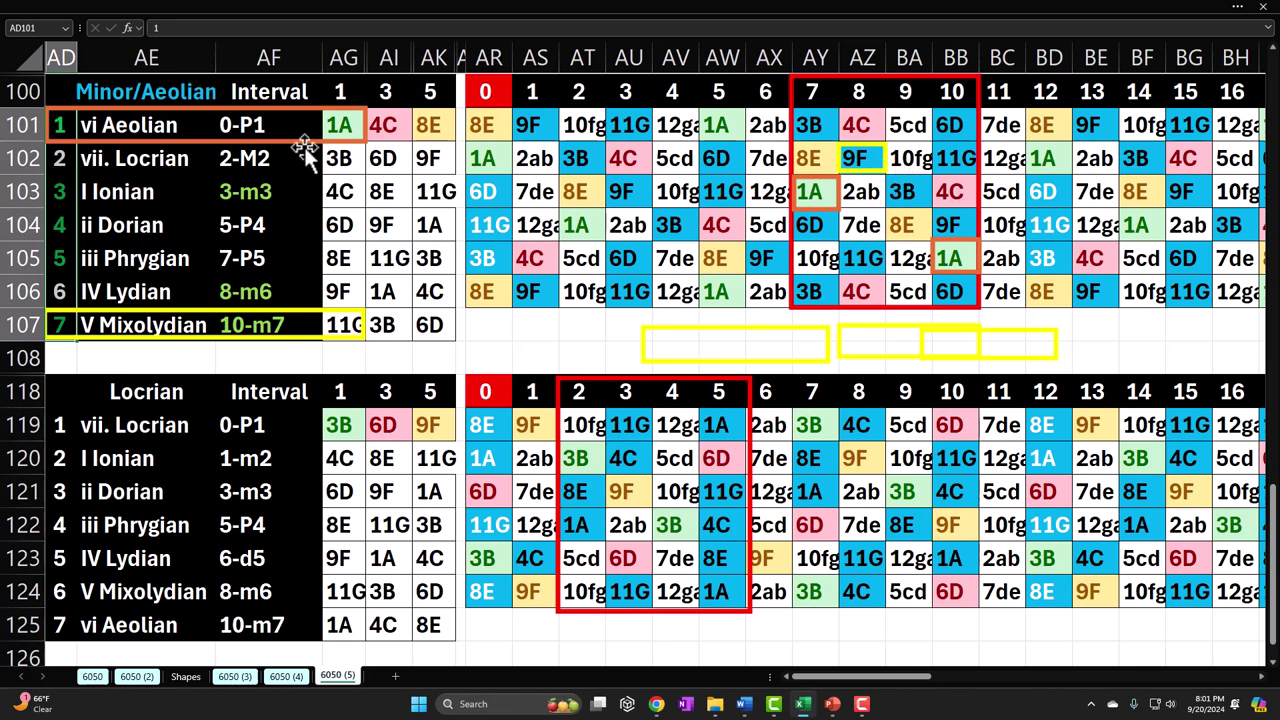
left_click_drag(273, 125, 258, 323)
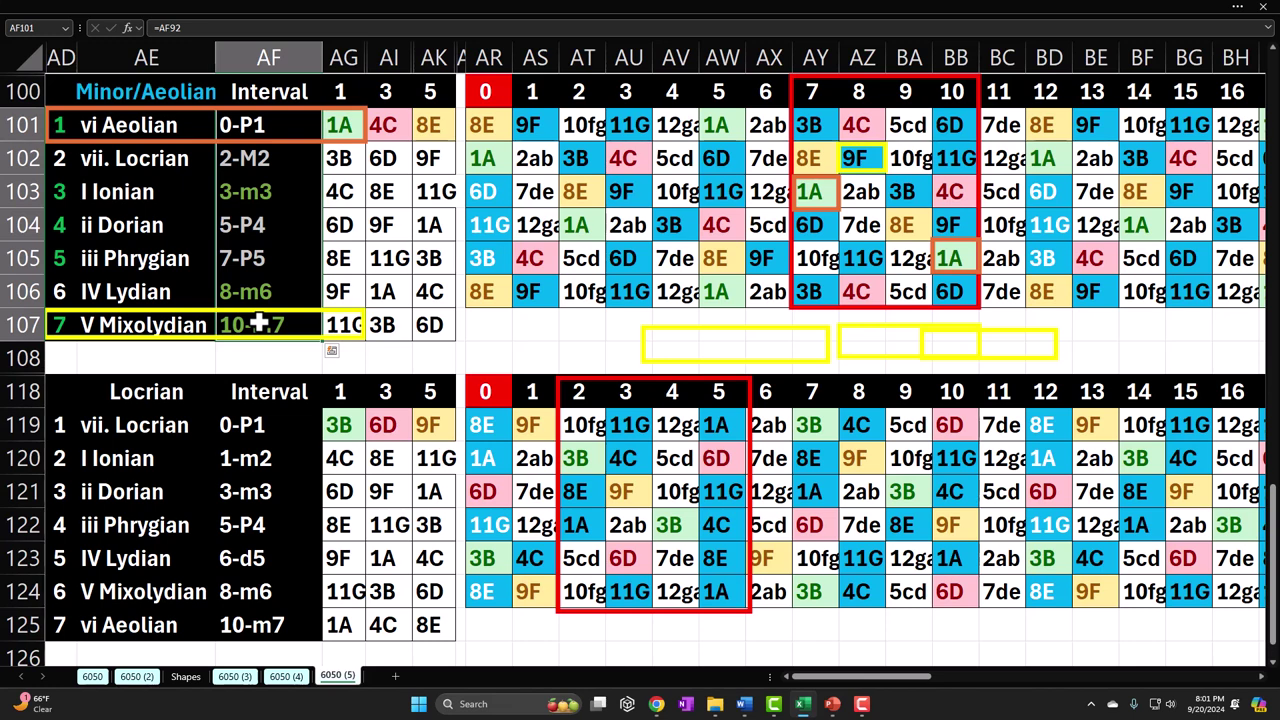
left_click(166, 129)
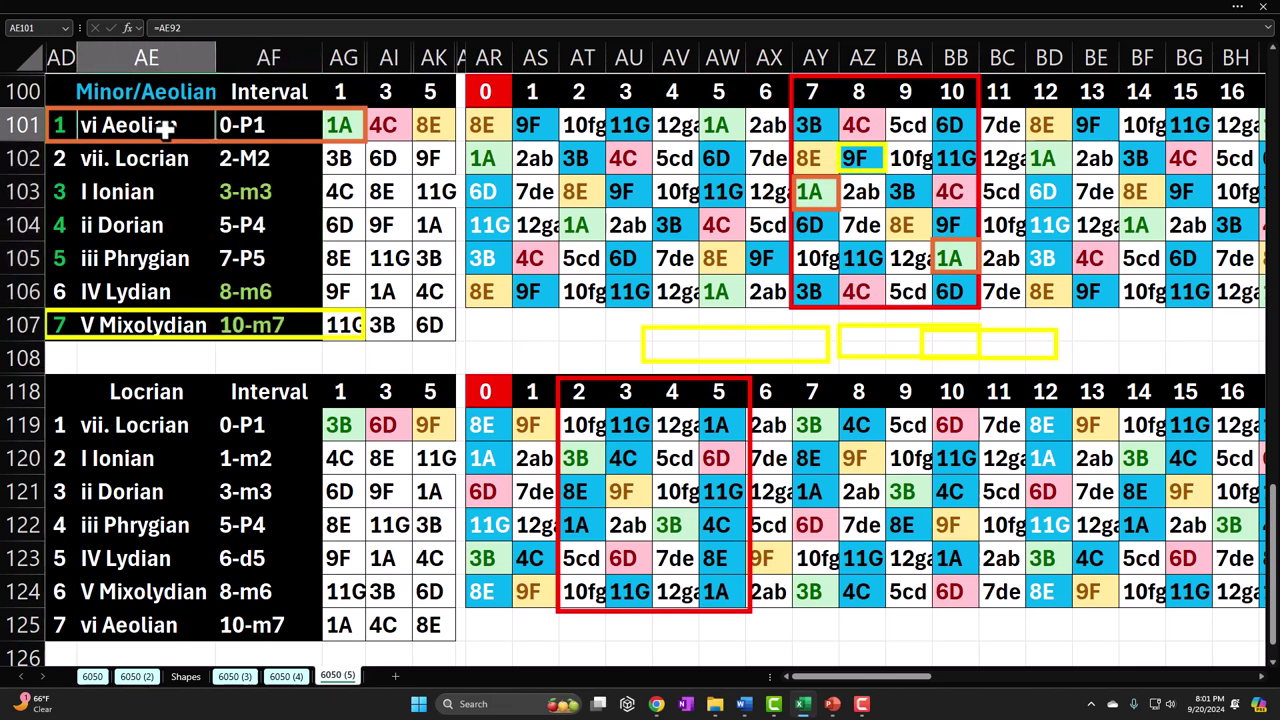
left_click_drag(143, 229, 147, 248)
left_click(147, 125)
- Switch to Camtasia and look over the timeline of the 09.20.24 Guitar Worksheet project
left_click(773, 704)
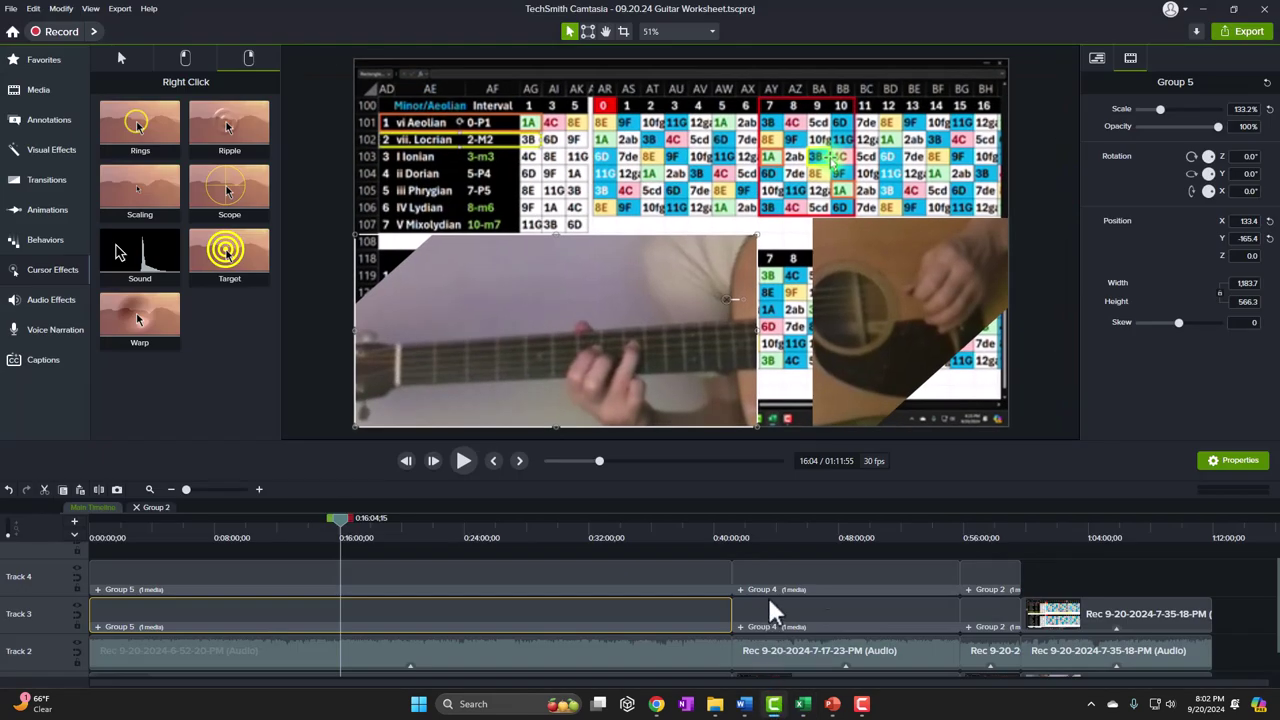
left_click_drag(1058, 520, 1118, 520)
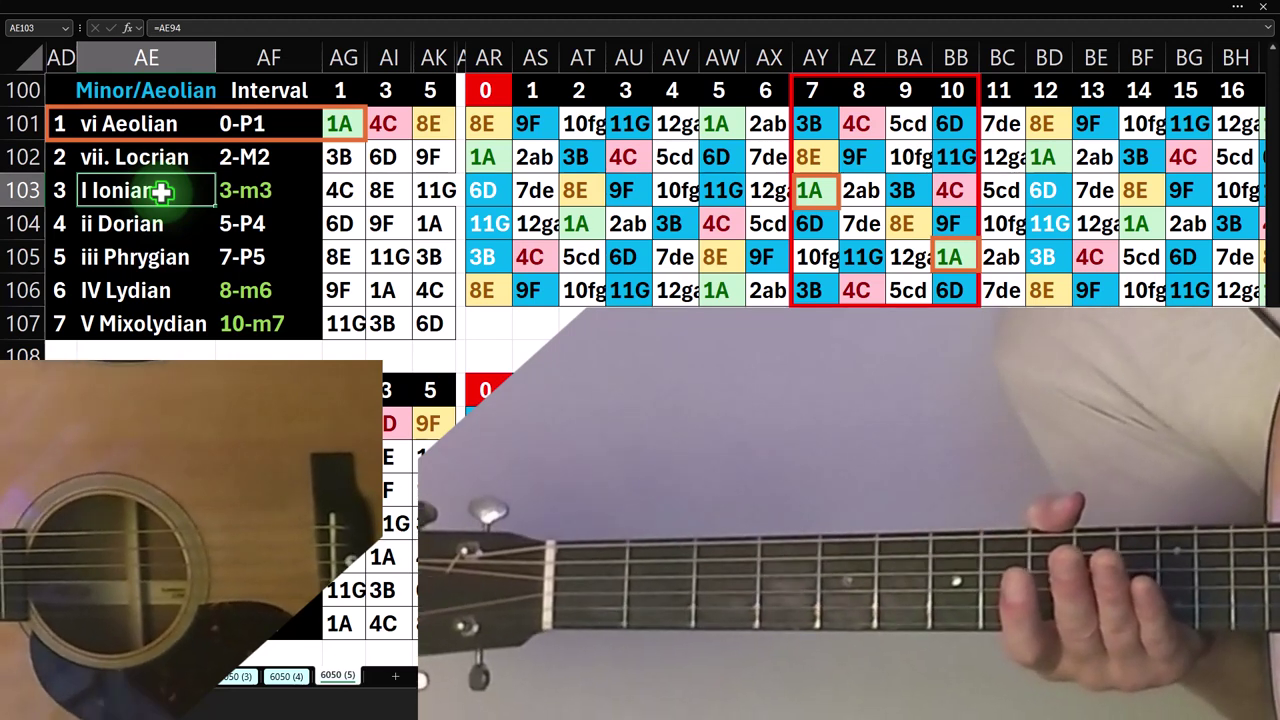
- Review the Minor/Aeolian heading, degree numbers 1 to 7, and the vi Aeolian row with its root interval
left_click(165, 122)
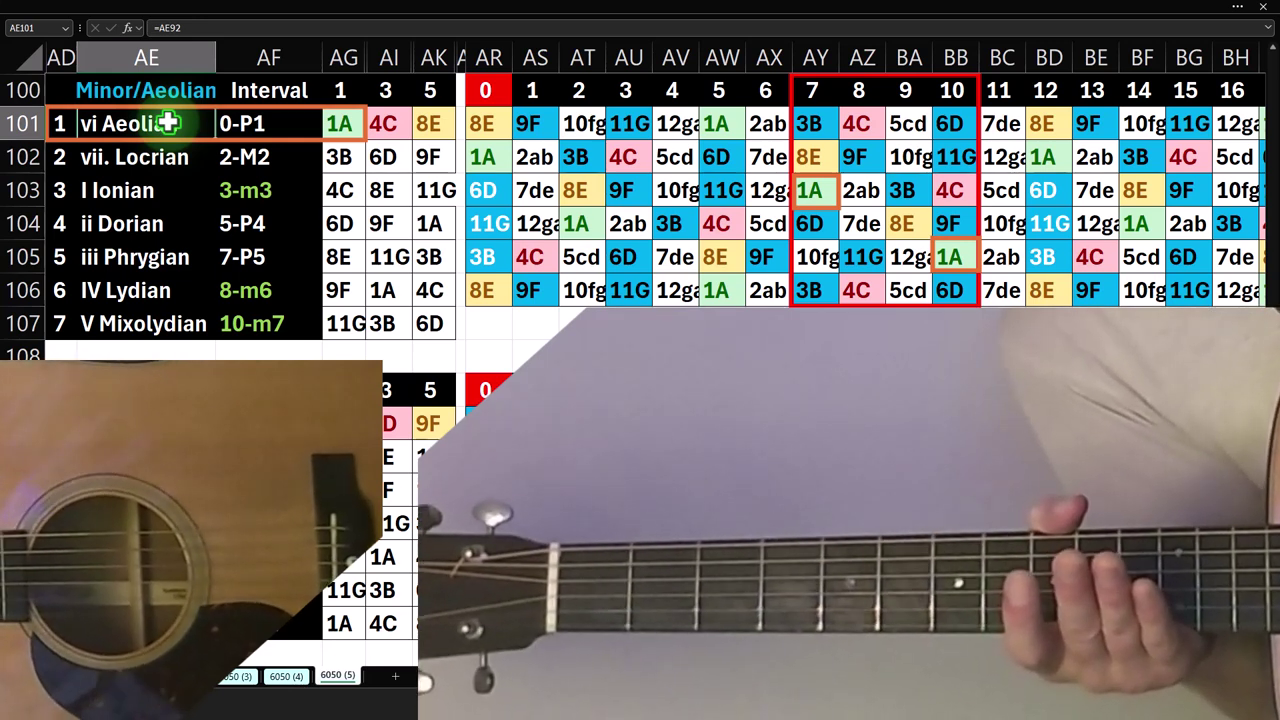
left_click(148, 90)
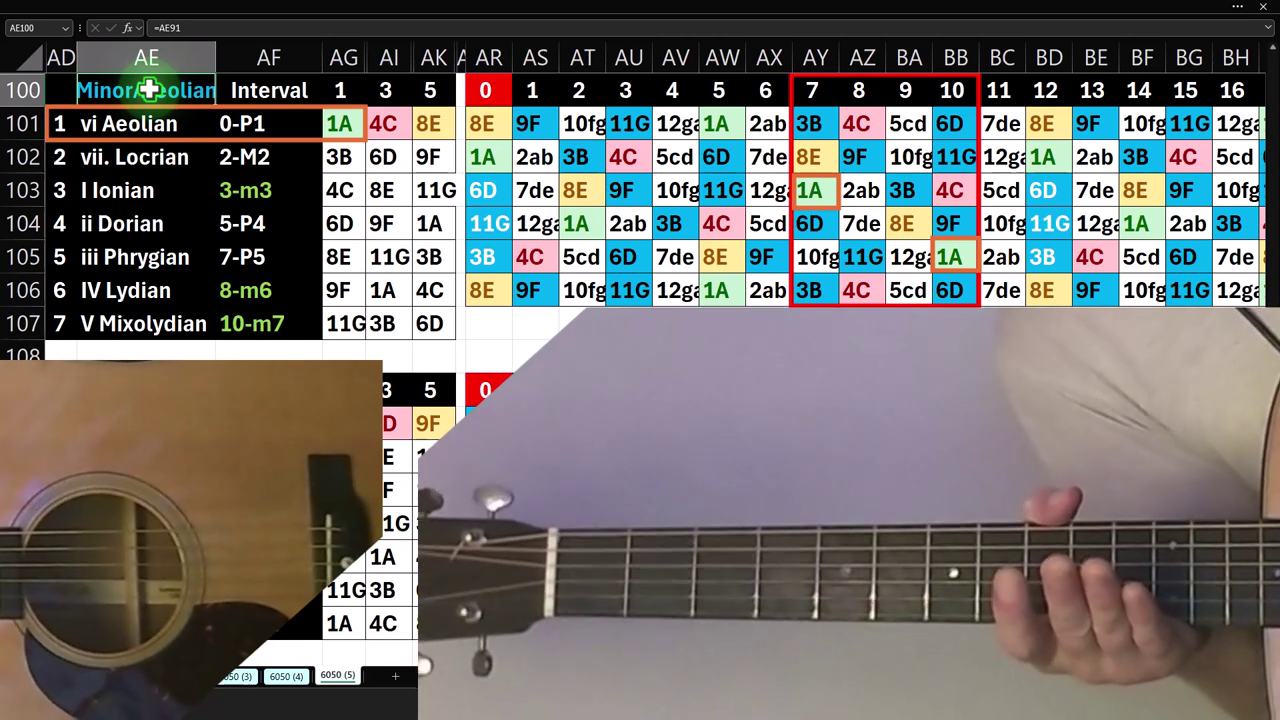
left_click_drag(58, 124, 57, 323)
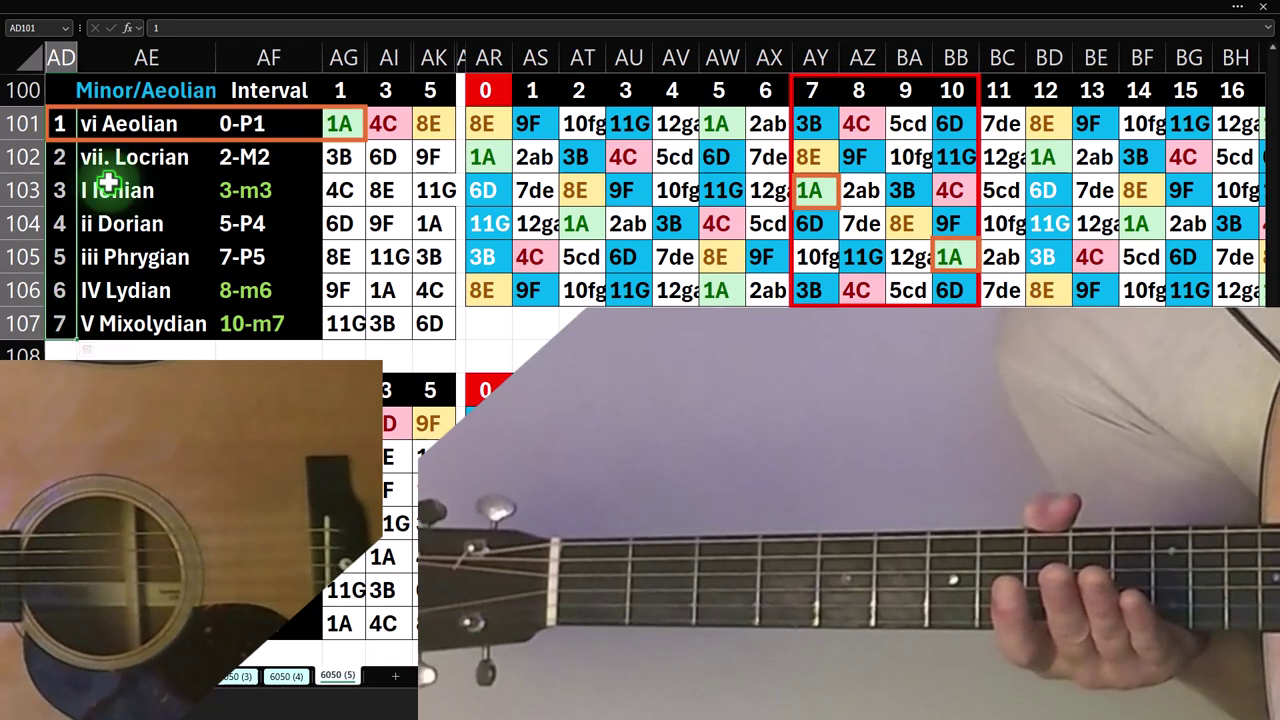
left_click(144, 124)
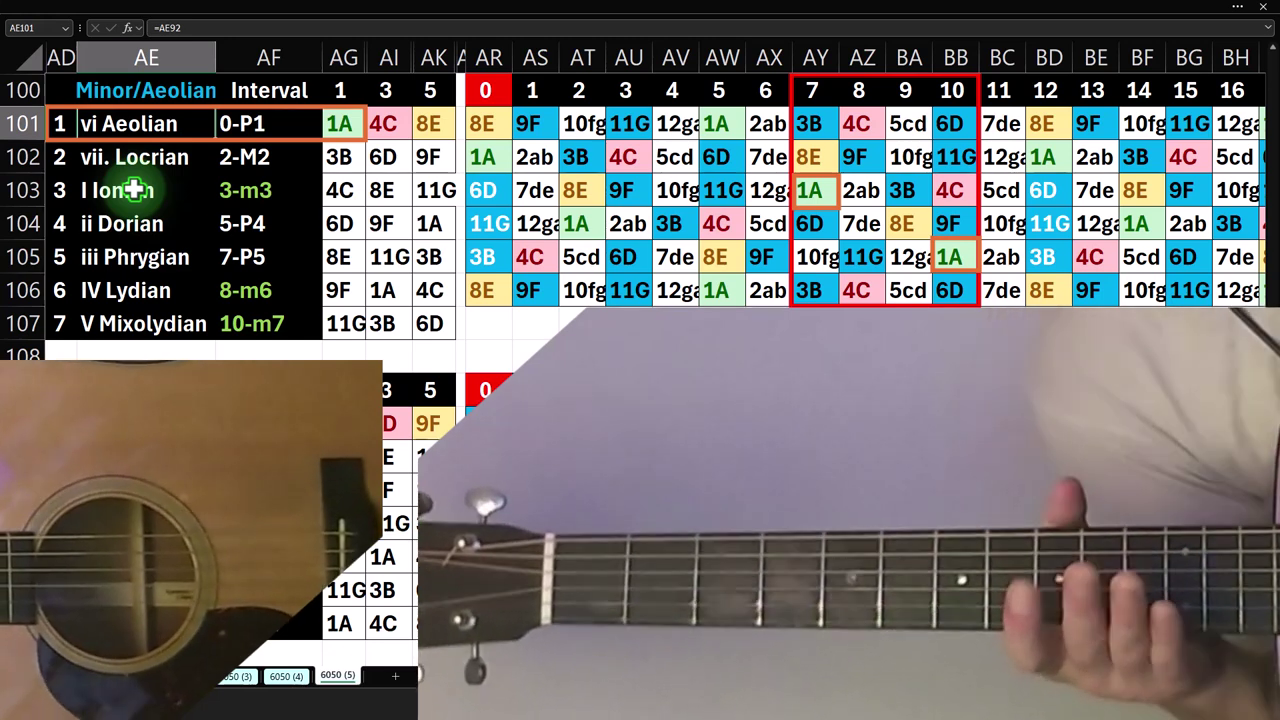
left_click(279, 126)
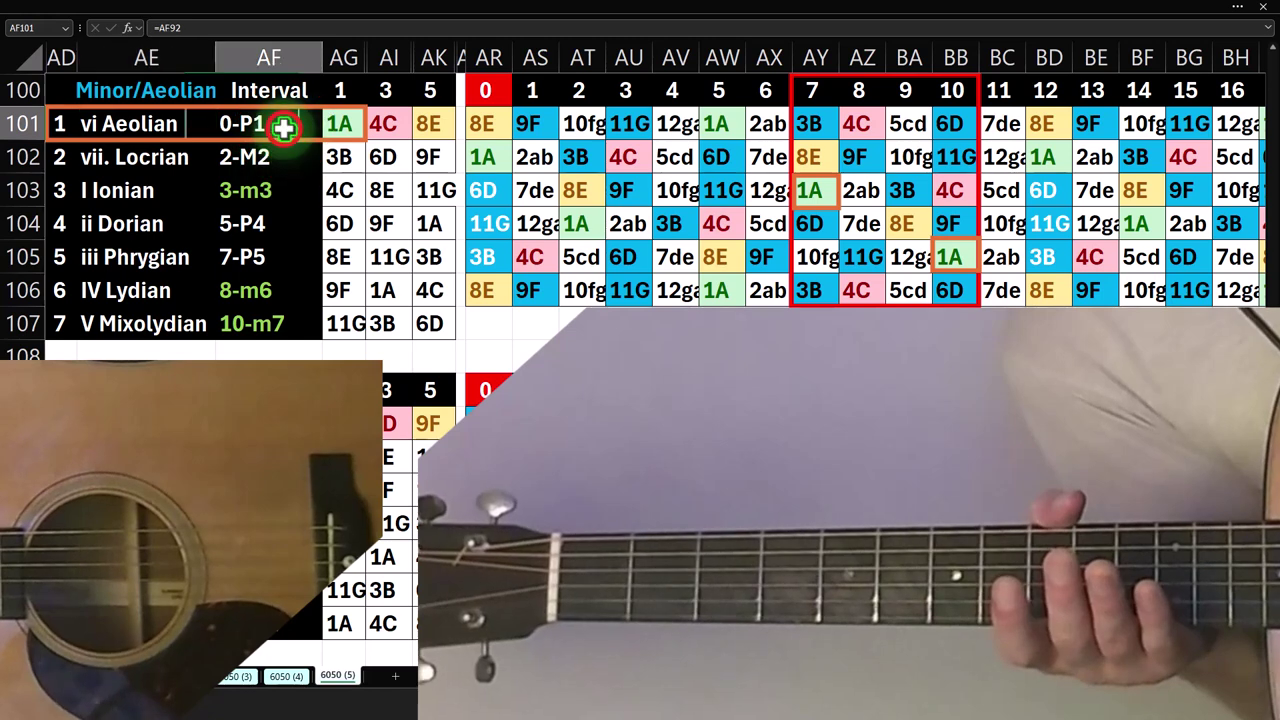